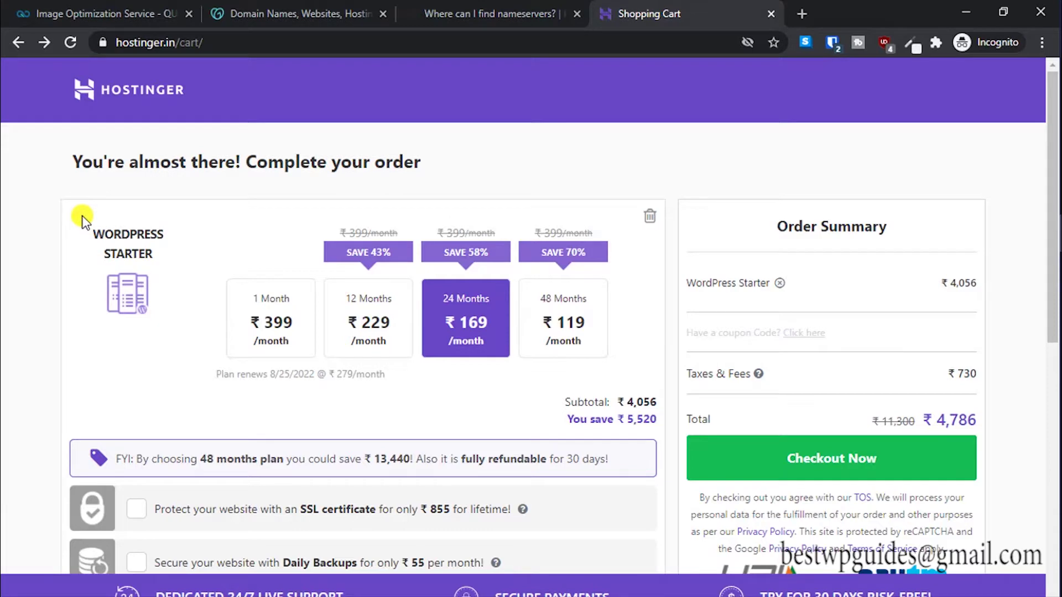
Step: Add the Business WordPress plan from the WordPress Hosting India page to the cart
{"action": "scroll", "coordinate": [81, 218], "scroll_direction": "down", "scroll_amount": 3}
{"action": "scroll", "coordinate": [82, 219], "scroll_direction": "up", "scroll_amount": 3}
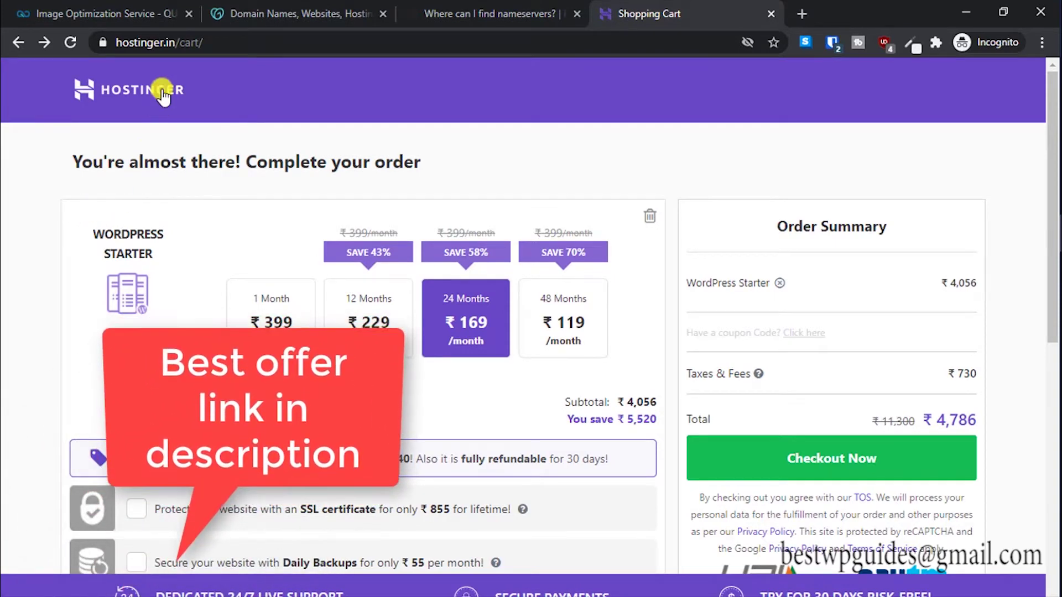
{"action": "left_click", "coordinate": [162, 89]}
{"action": "left_click", "coordinate": [575, 85]}
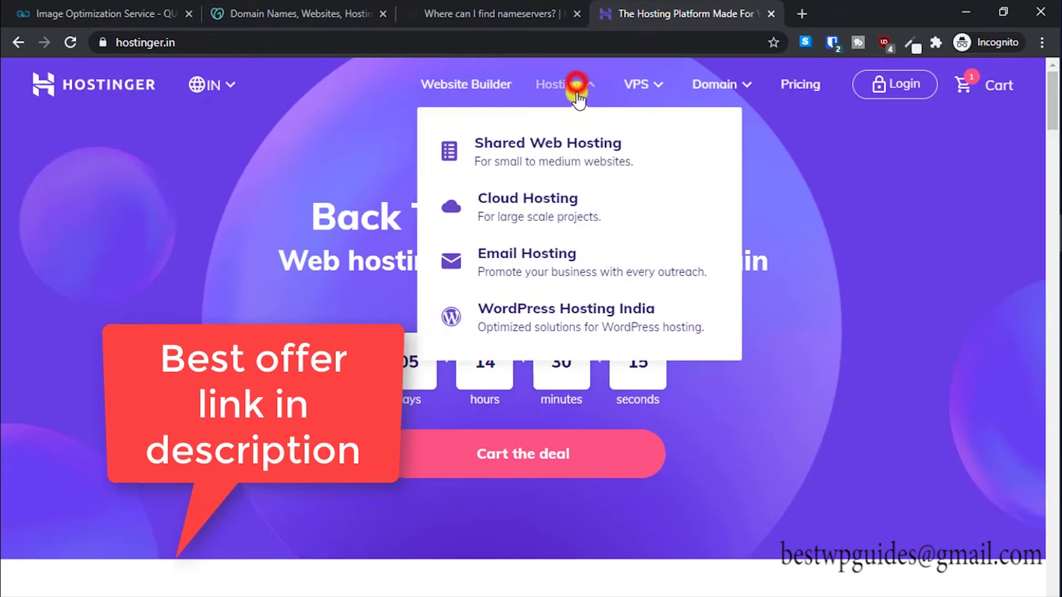
{"action": "left_click", "coordinate": [521, 300]}
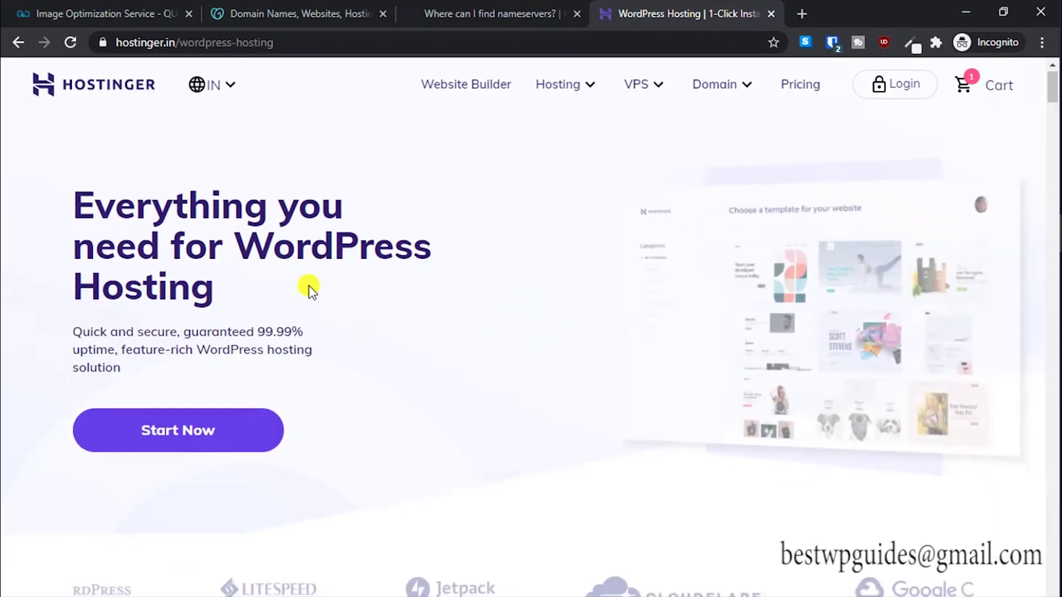
{"action": "scroll", "coordinate": [309, 286], "scroll_direction": "down", "scroll_amount": 6}
{"action": "scroll", "coordinate": [309, 286], "scroll_direction": "down", "scroll_amount": 4}
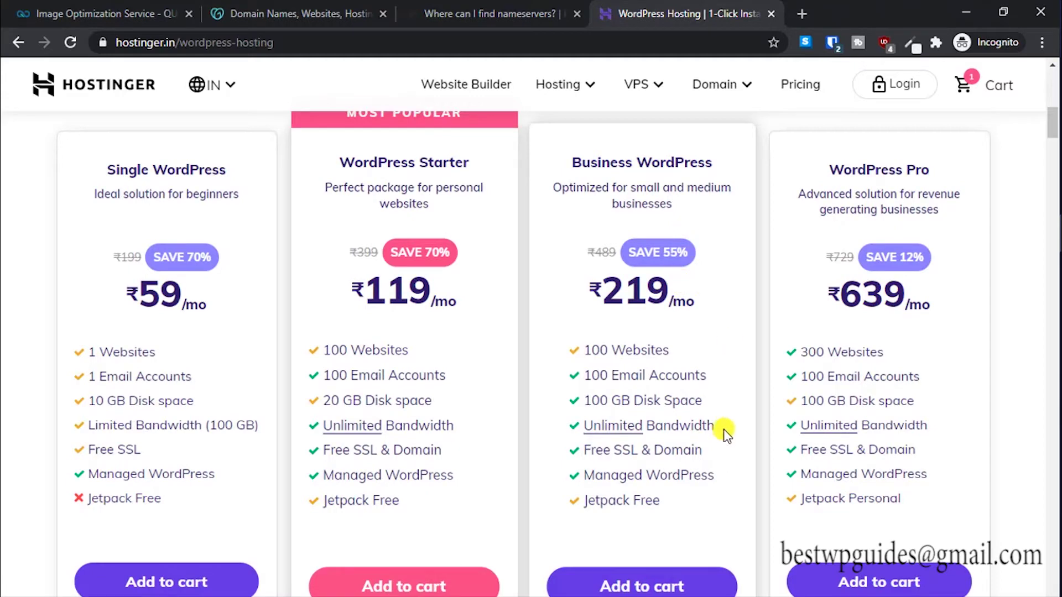
{"action": "left_click", "coordinate": [647, 585]}
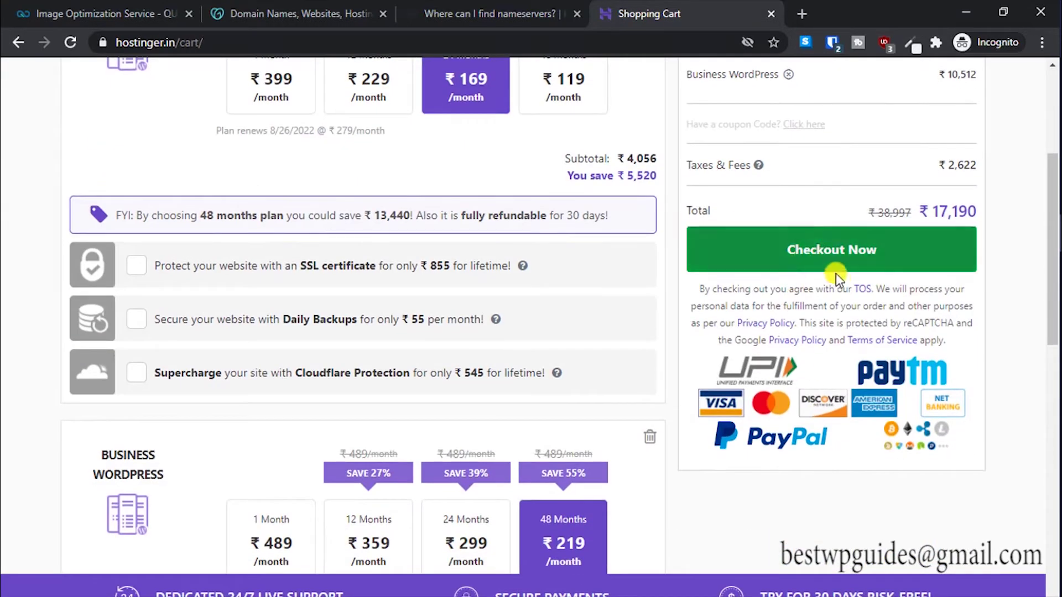
Step: Enter typeyournewdomain.com into the cart's Get More Domains search field, correcting typos
{"action": "scroll", "coordinate": [431, 348], "scroll_direction": "down", "scroll_amount": 5}
{"action": "scroll", "coordinate": [416, 329], "scroll_direction": "down", "scroll_amount": 6}
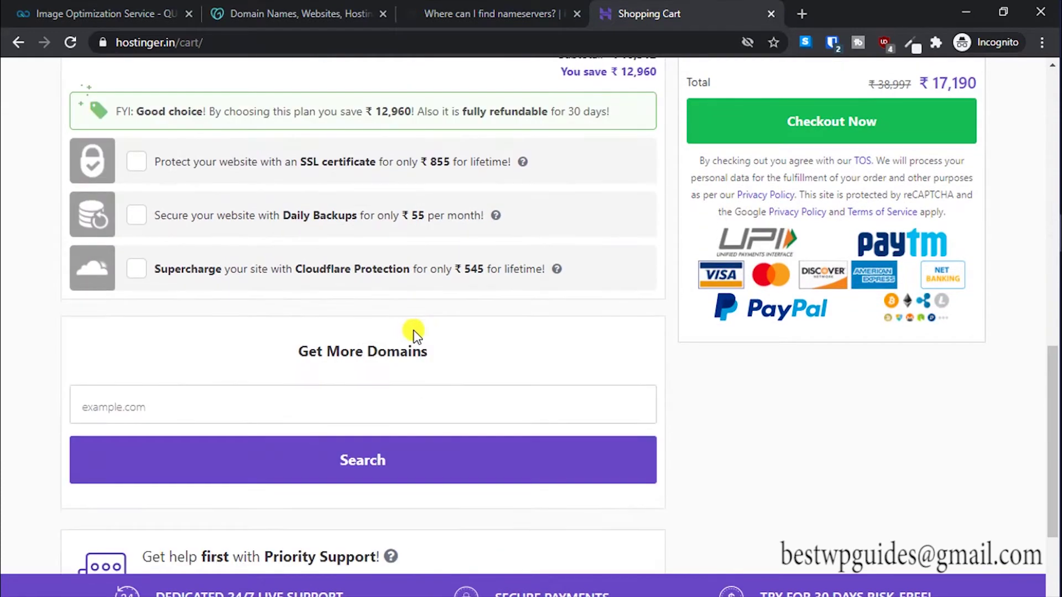
{"action": "scroll", "coordinate": [400, 345], "scroll_direction": "down", "scroll_amount": 3}
{"action": "scroll", "coordinate": [401, 345], "scroll_direction": "up", "scroll_amount": 15}
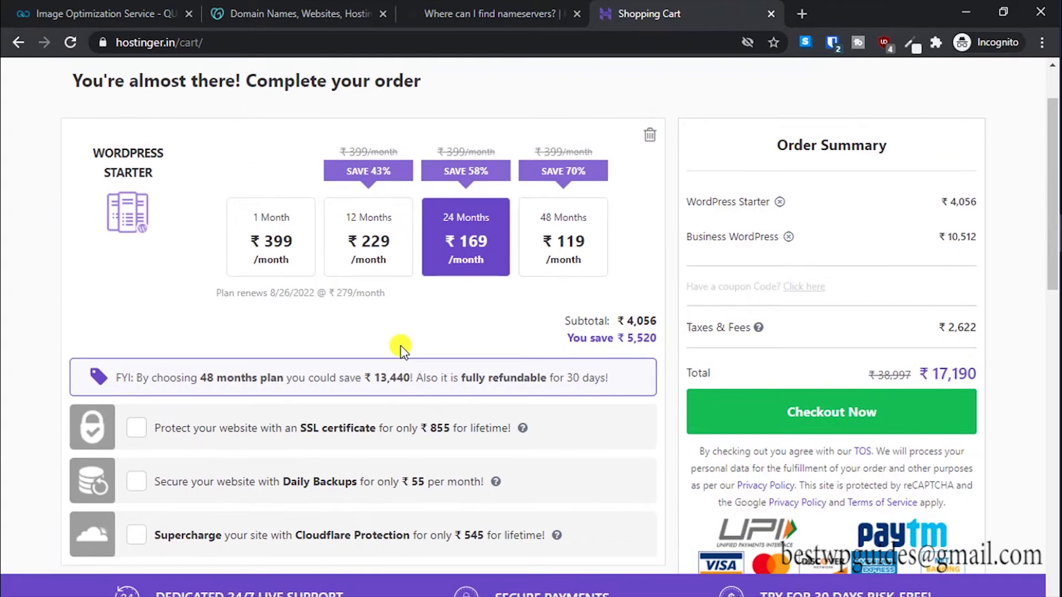
{"action": "scroll", "coordinate": [400, 345], "scroll_direction": "down", "scroll_amount": 7}
{"action": "left_click", "coordinate": [359, 242]}
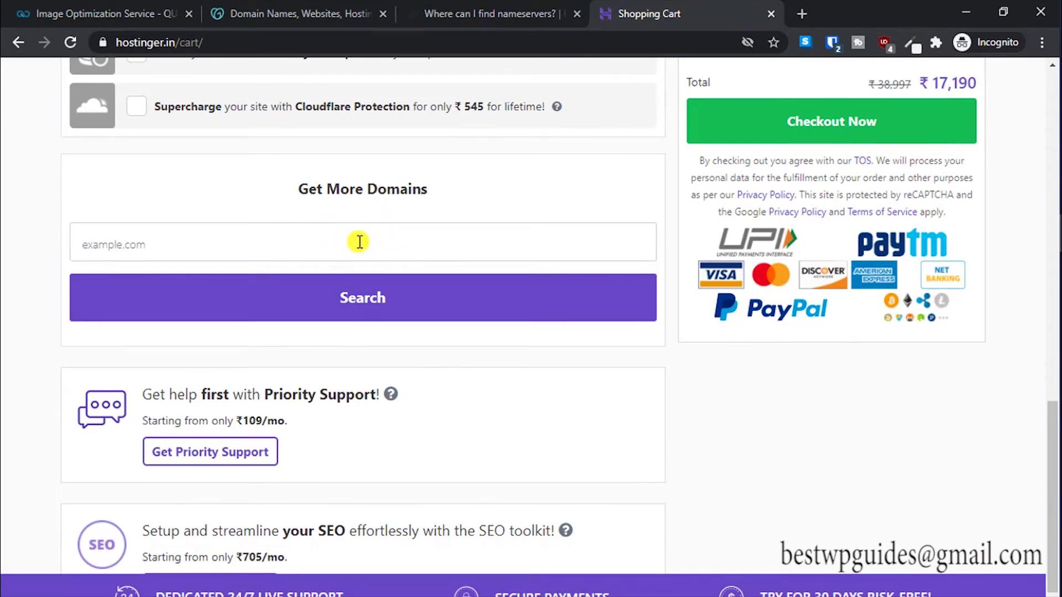
{"action": "type", "text": "typeyournewdomain yo"}
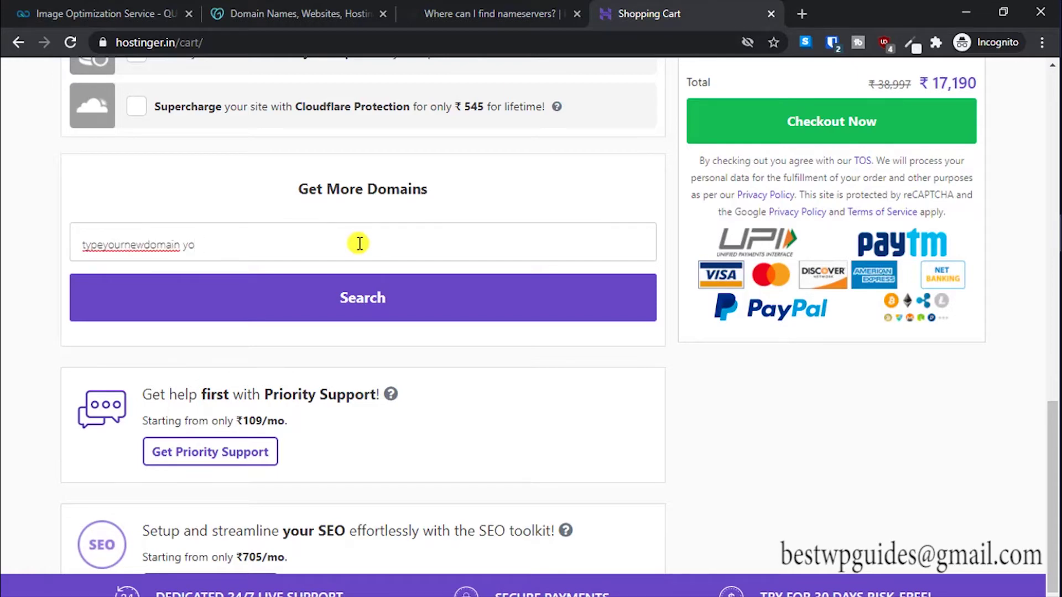
{"action": "key", "text": "BackSpace"}
{"action": "key", "text": "BackSpace"}
{"action": "key", "text": "BackSpace"}
{"action": "left_click", "coordinate": [360, 243]}
{"action": "scroll", "coordinate": [349, 270], "scroll_direction": "up", "scroll_amount": 10}
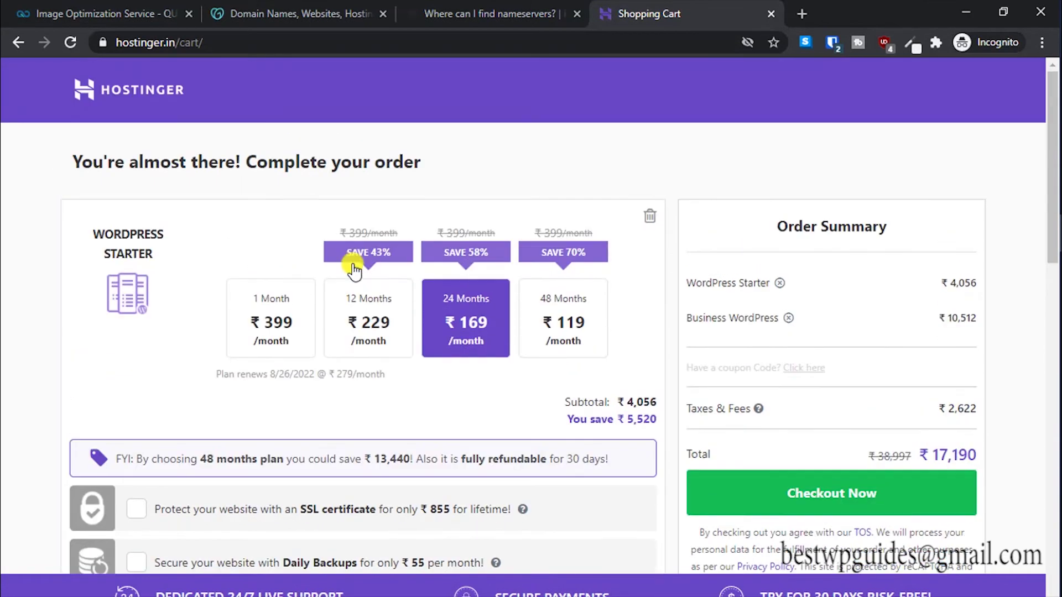
Step: Change the page address to hostinger.in/cpanel-login and load the login page
{"action": "left_click", "coordinate": [177, 42]}
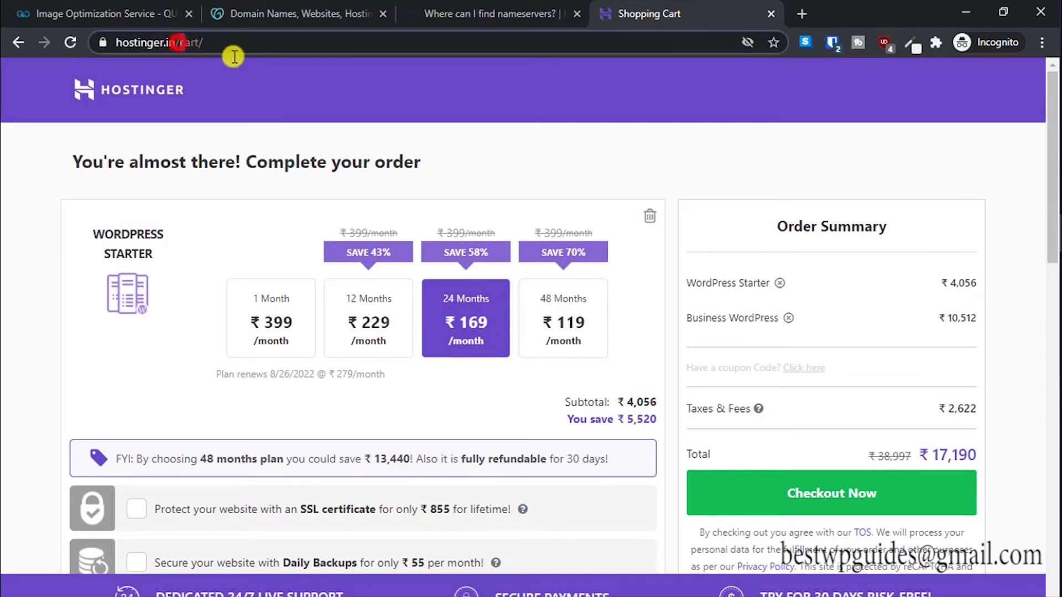
{"action": "left_click_drag", "start_coordinate": [244, 43], "coordinate": [274, 68]}
{"action": "key", "text": "BackSpace"}
{"action": "type", "text": "cpa"}
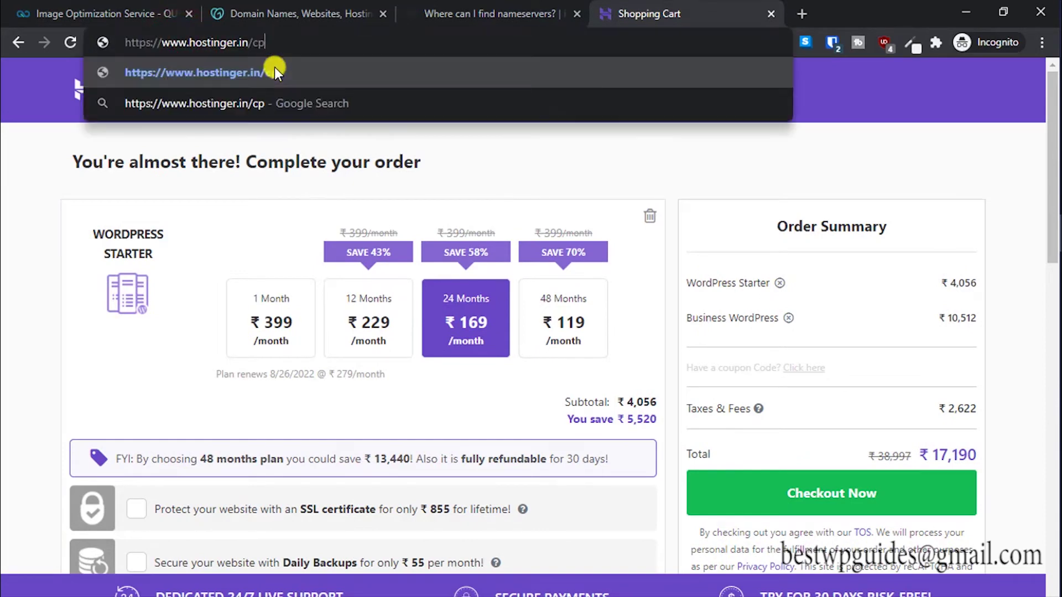
{"action": "key", "text": "Down"}
{"action": "key", "text": "Down"}
{"action": "key", "text": "Return"}
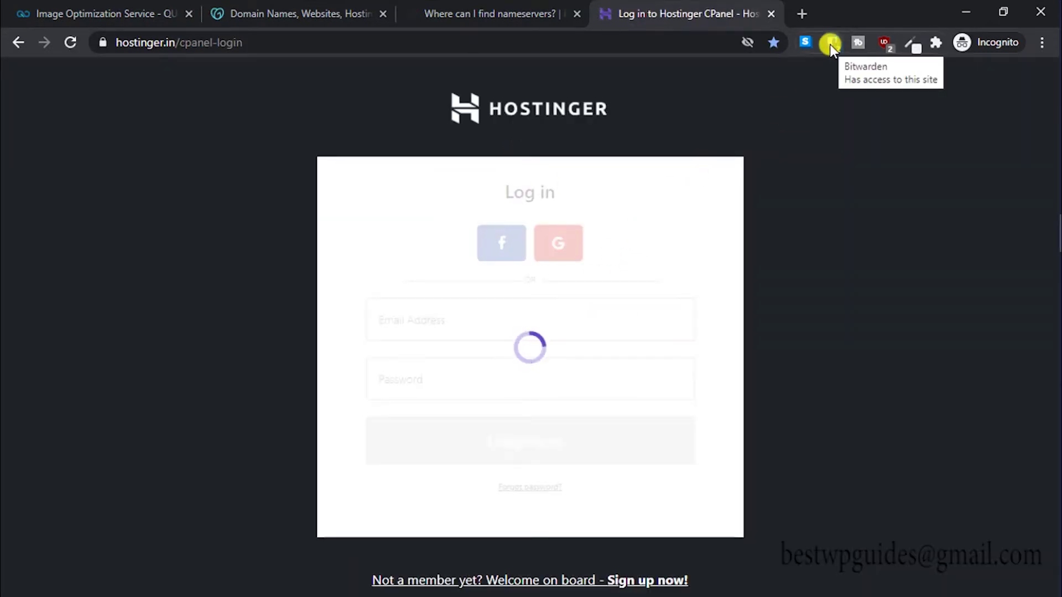
Step: Log in to Hostinger using the password manager's saved credentials
{"action": "left_click", "coordinate": [830, 44]}
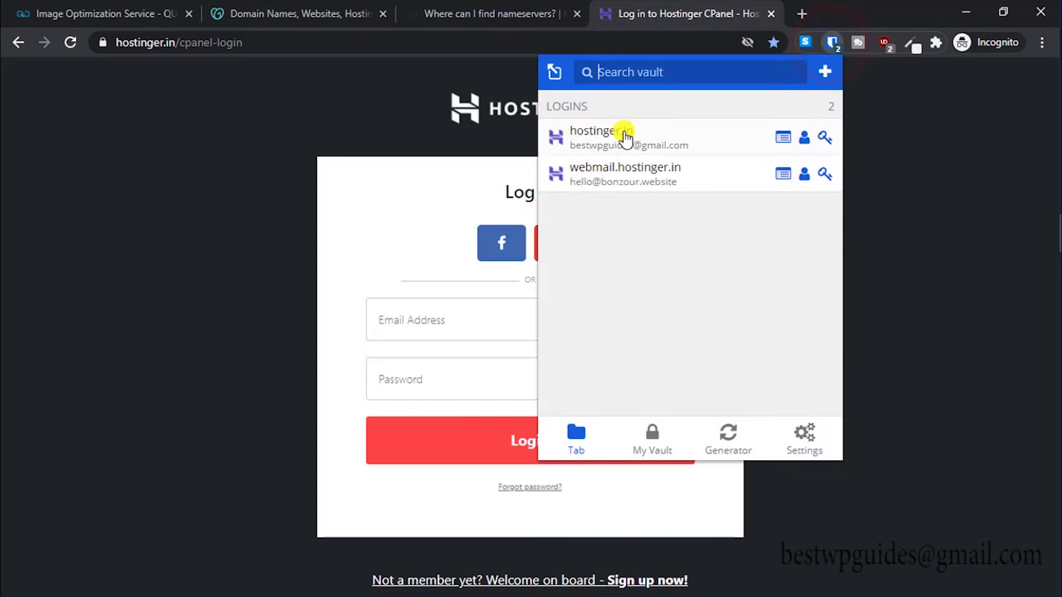
{"action": "left_click", "coordinate": [624, 133]}
{"action": "left_click", "coordinate": [464, 434]}
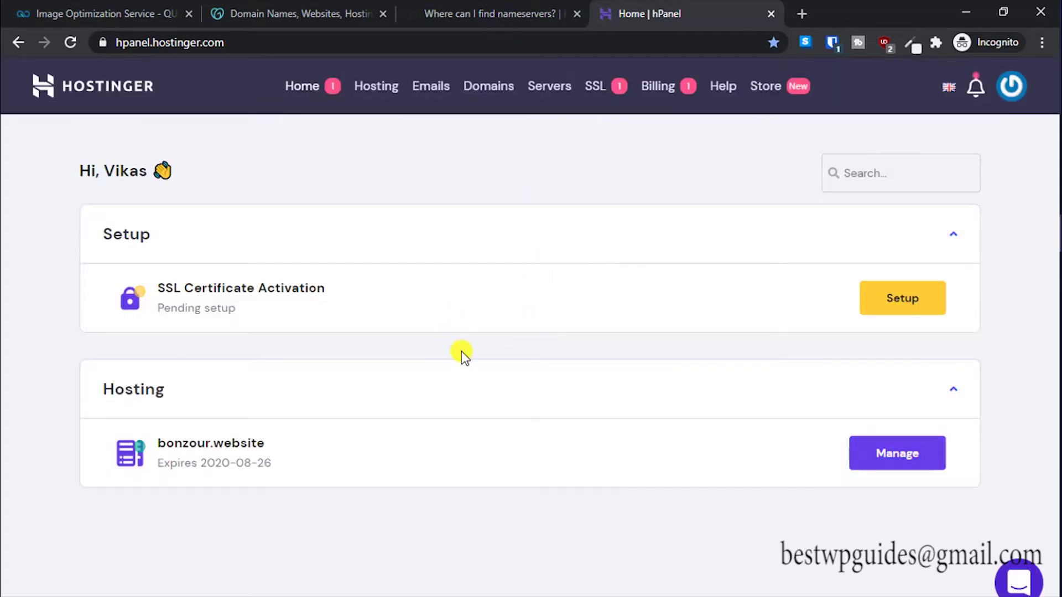
Step: Go through Domains to the Hosting section listing the WordPress Starter plan's websites
{"action": "left_click", "coordinate": [495, 87]}
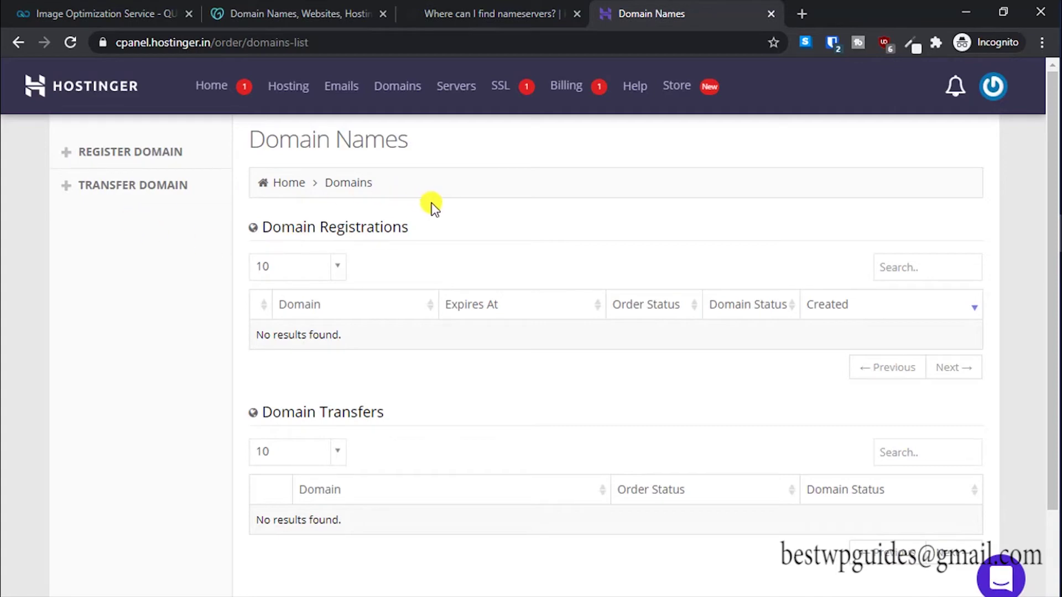
{"action": "left_click", "coordinate": [287, 89]}
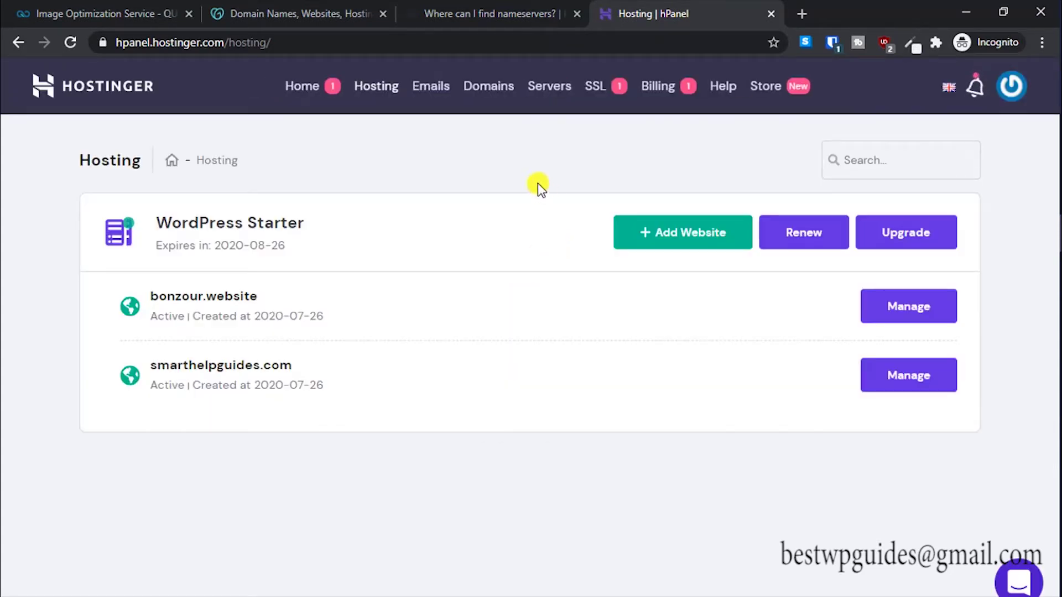
Step: Start a new website on the WordPress Starter plan and enter its domain in the form
{"action": "left_click", "coordinate": [649, 242]}
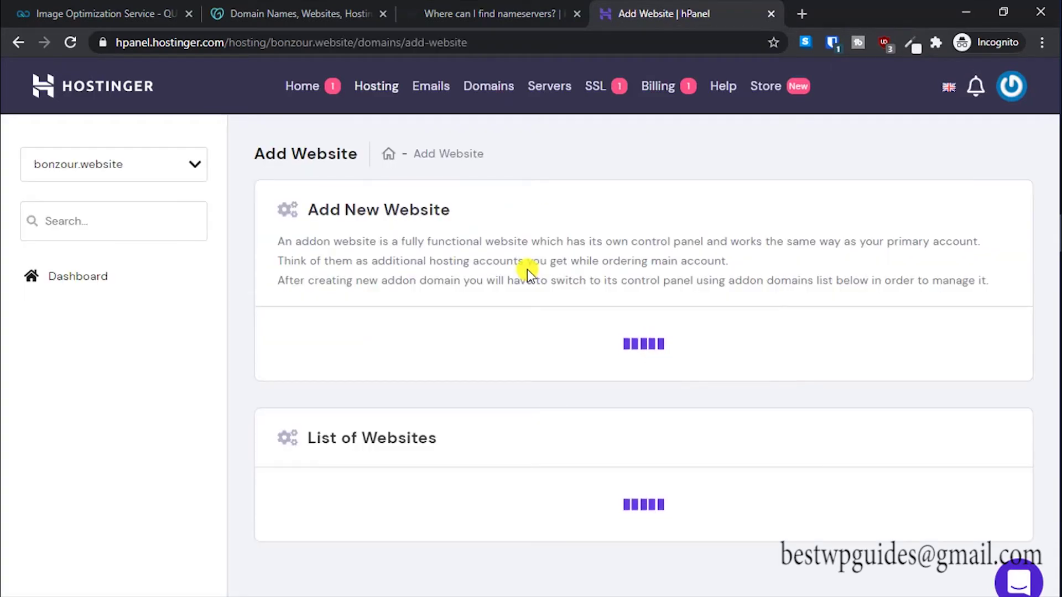
{"action": "scroll", "coordinate": [541, 256], "scroll_direction": "down", "scroll_amount": 1}
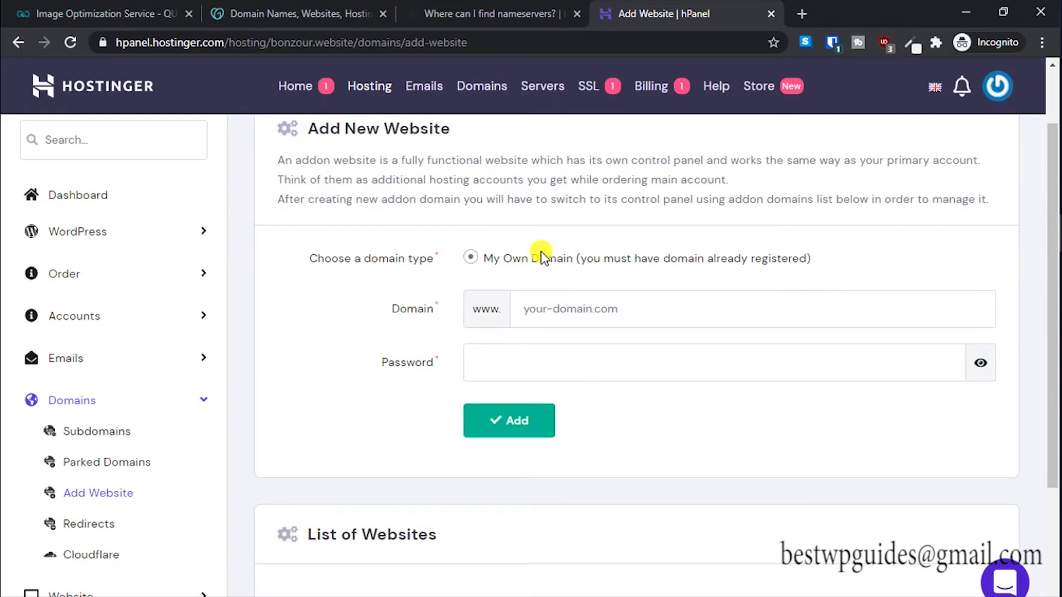
{"action": "left_click", "coordinate": [561, 310]}
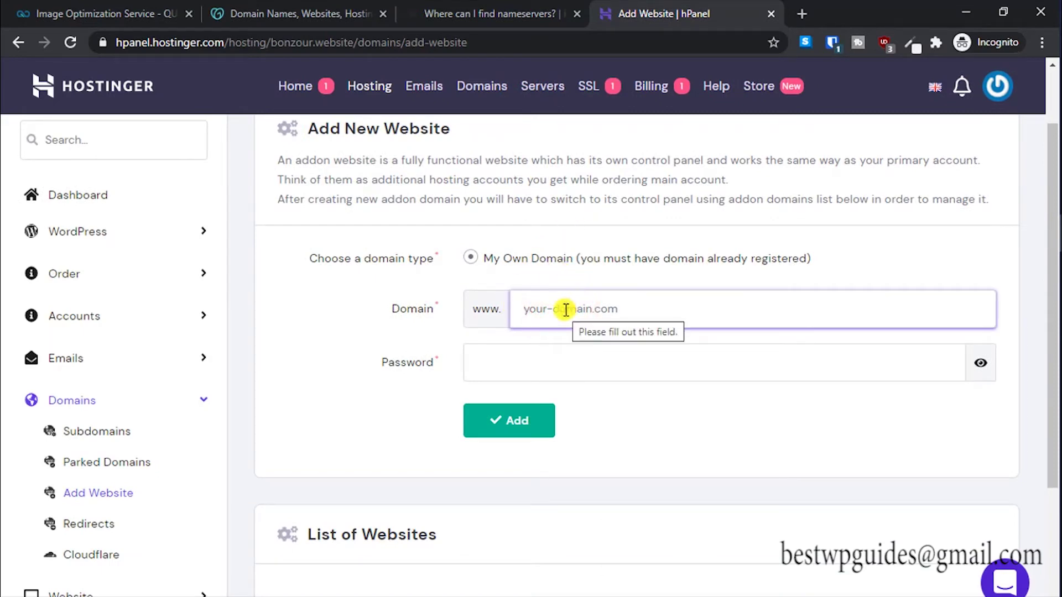
{"action": "type", "text": "typ"}
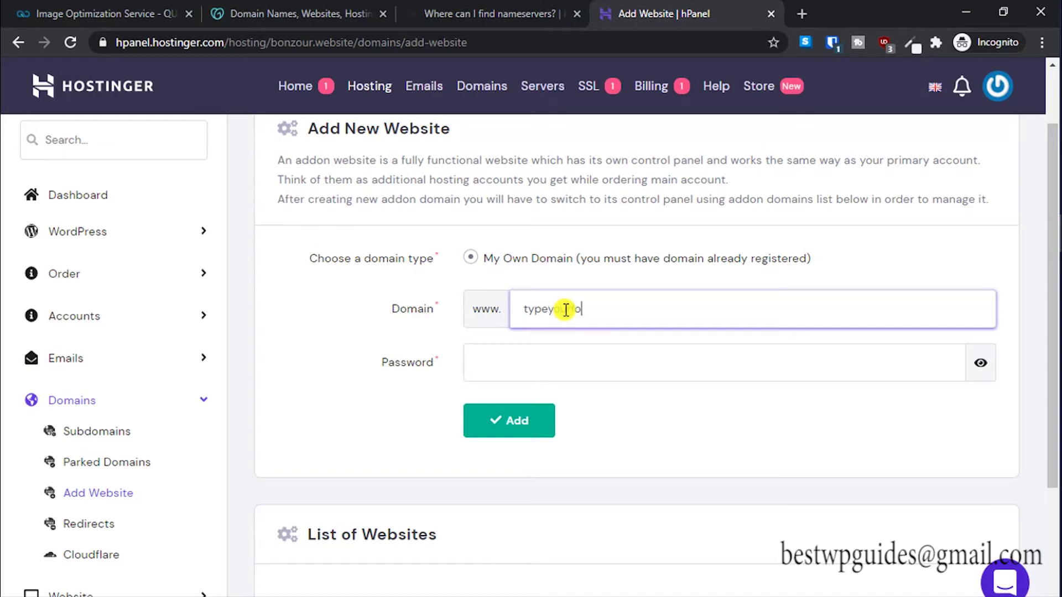
{"action": "type", "text": "eyourfdmain.com"}
{"action": "scroll", "coordinate": [544, 451], "scroll_direction": "down", "scroll_amount": 3}
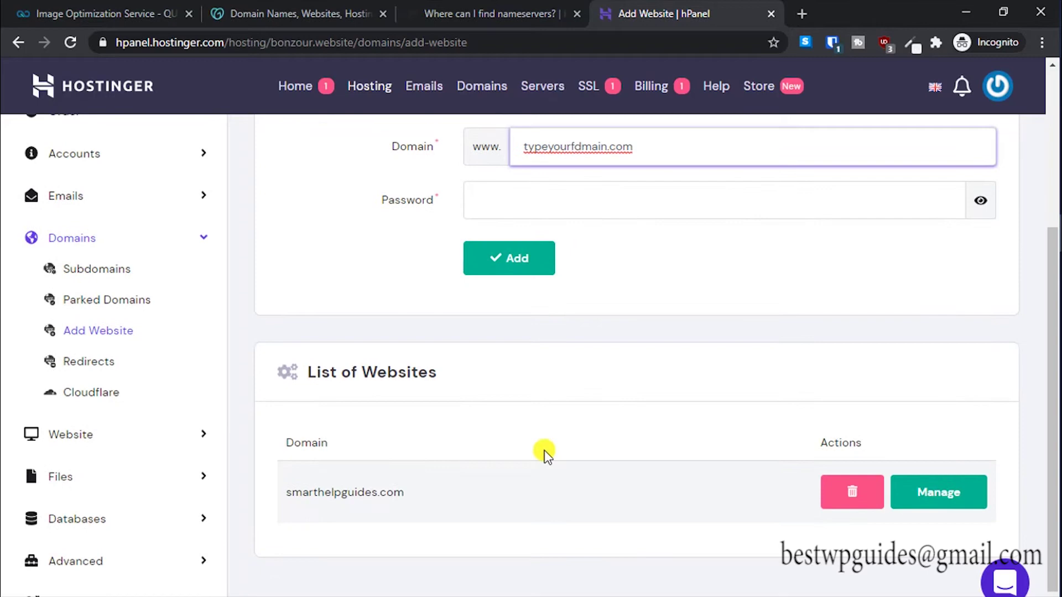
{"action": "scroll", "coordinate": [544, 454], "scroll_direction": "up", "scroll_amount": 2}
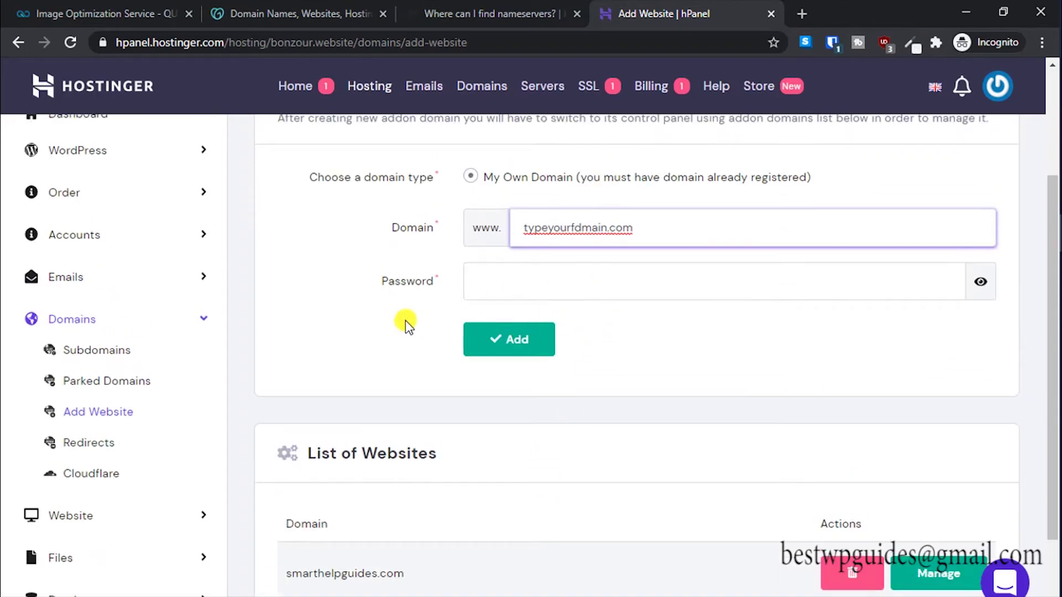
{"action": "scroll", "coordinate": [403, 326], "scroll_direction": "up", "scroll_amount": 3}
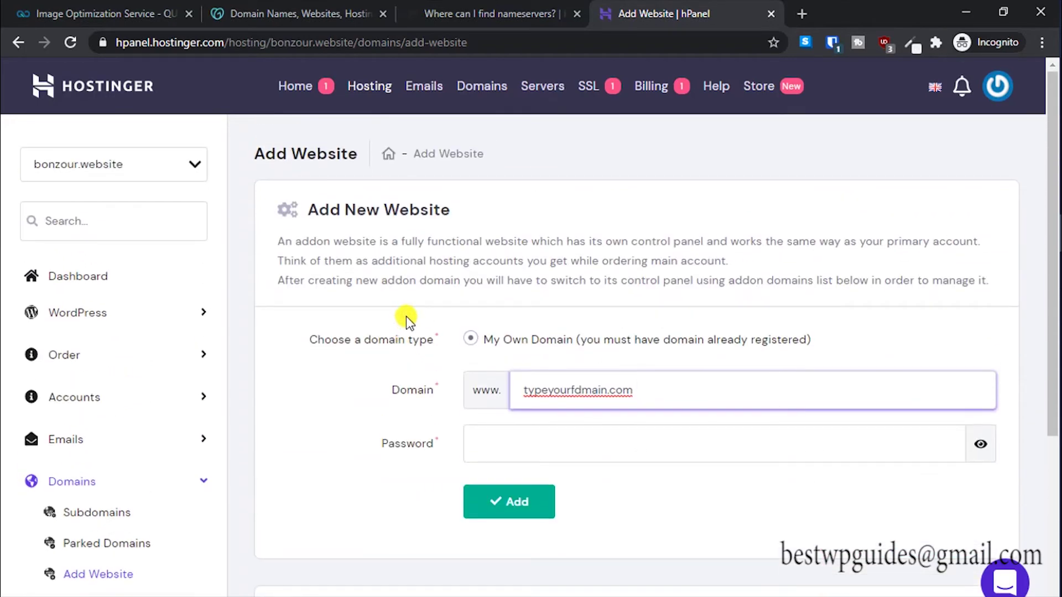
{"action": "scroll", "coordinate": [406, 316], "scroll_direction": "down", "scroll_amount": 4}
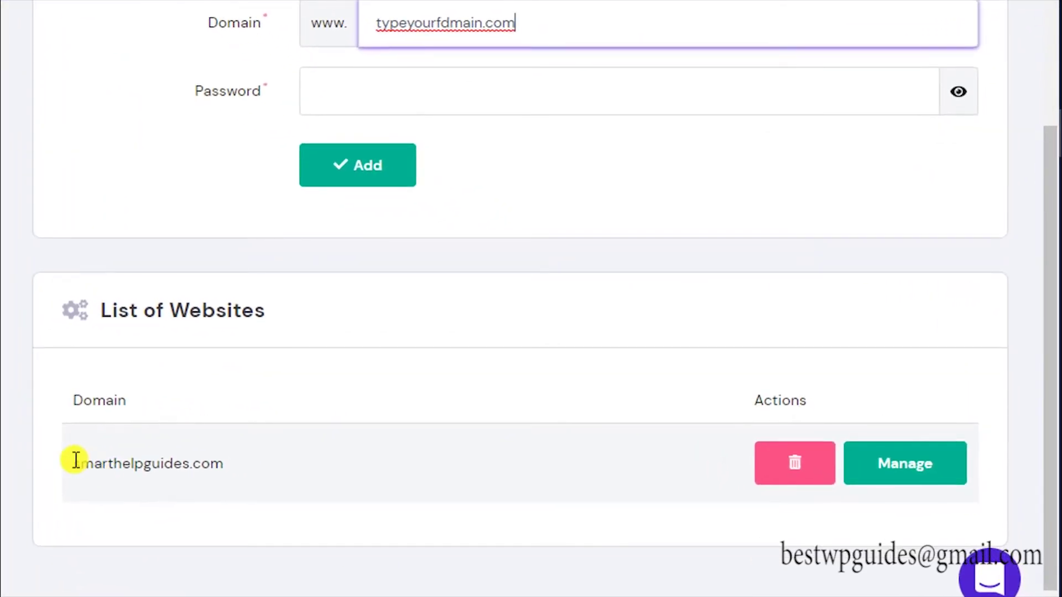
Step: Check smarthelpguides.com in the Hosting list, then switch to the GoDaddy site
{"action": "left_click_drag", "start_coordinate": [74, 464], "coordinate": [228, 476]}
{"action": "left_click", "coordinate": [277, 477]}
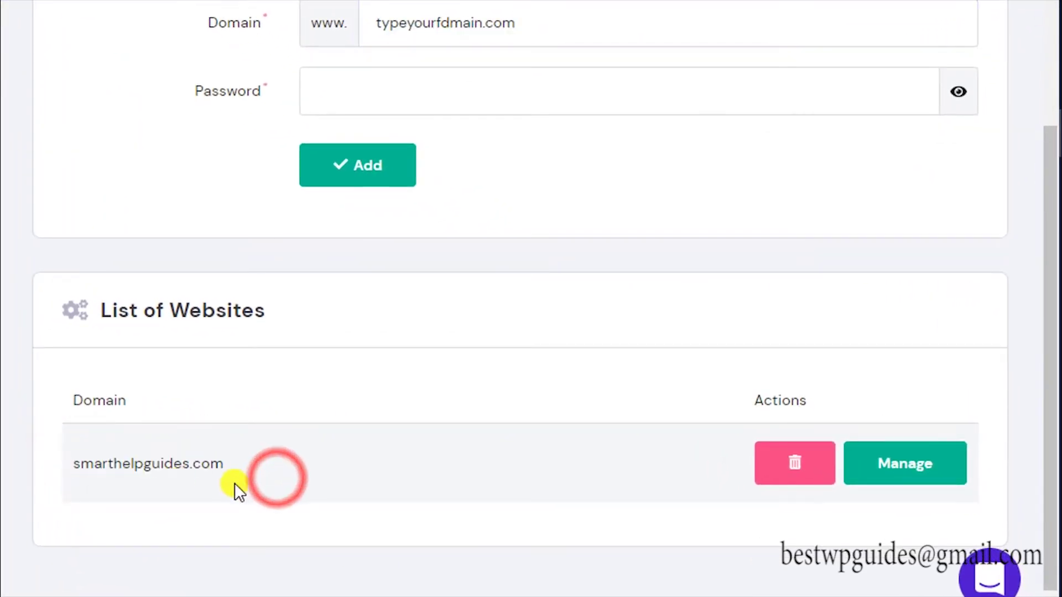
{"action": "scroll", "coordinate": [185, 485], "scroll_direction": "up", "scroll_amount": 5}
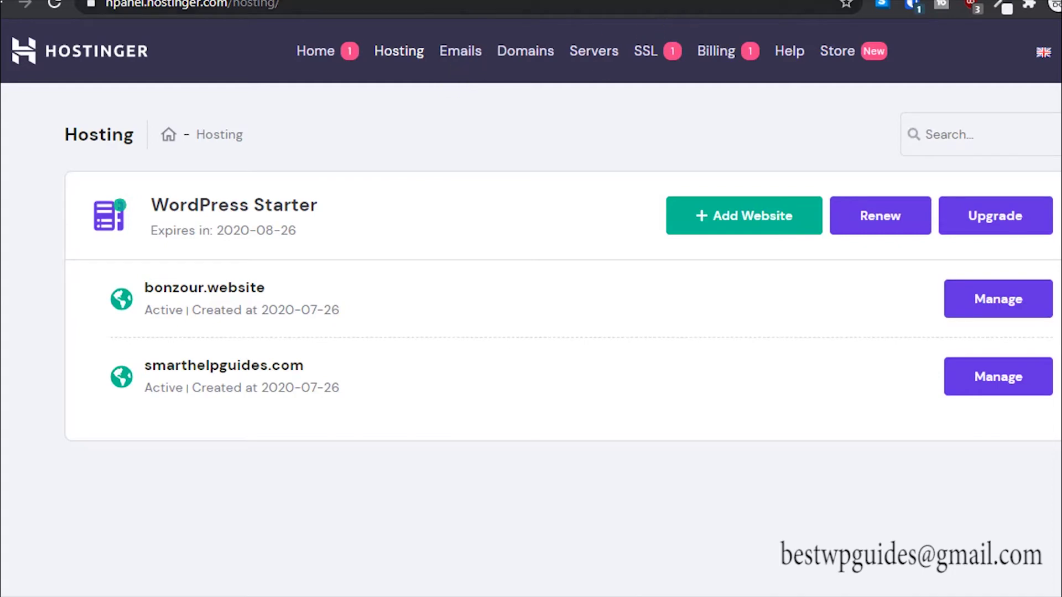
{"action": "left_click", "coordinate": [210, 2]}
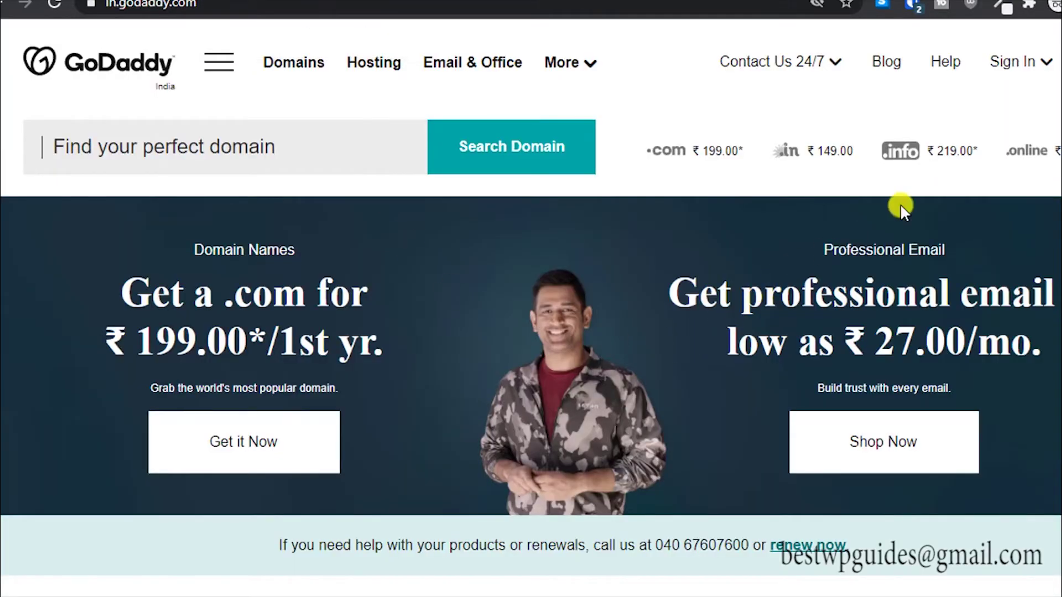
Step: Sign in to GoDaddy with saved credentials and open DNS settings for bestwpguides.com
{"action": "left_click", "coordinate": [1027, 69]}
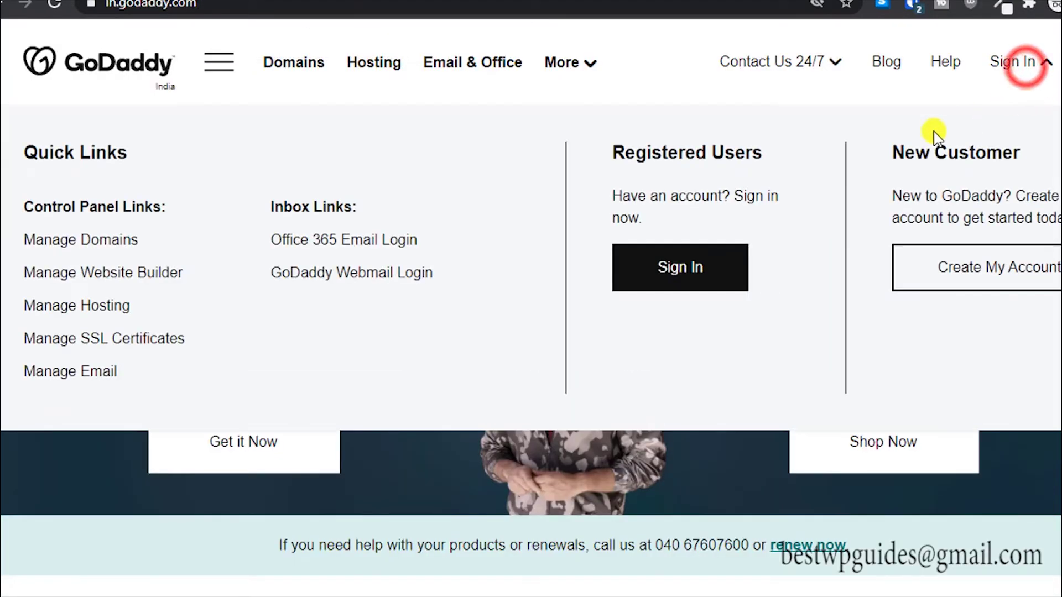
{"action": "left_click", "coordinate": [680, 267]}
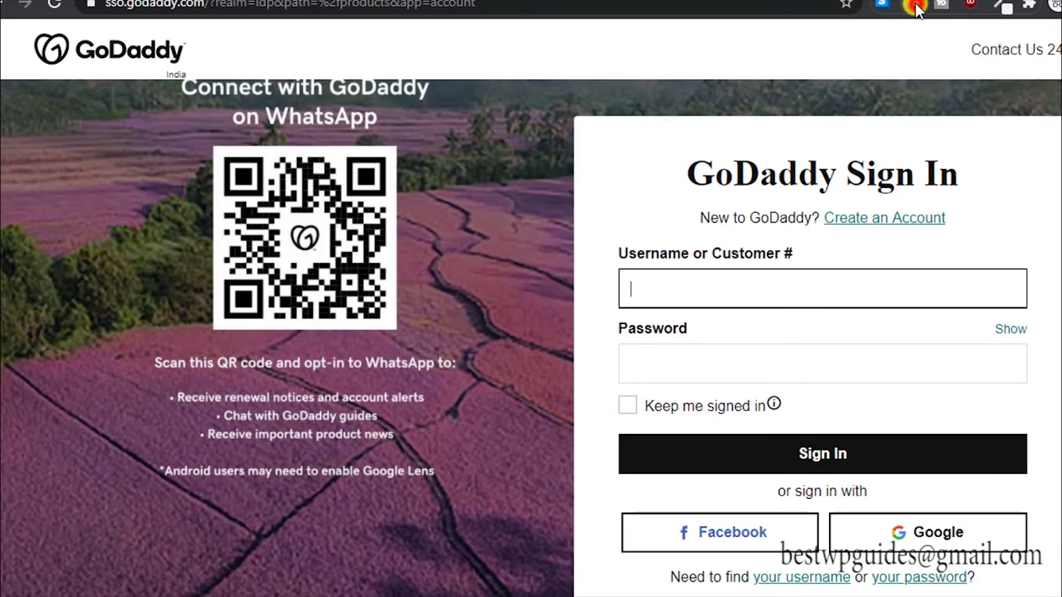
{"action": "left_click", "coordinate": [916, 6]}
{"action": "left_click", "coordinate": [726, 123]}
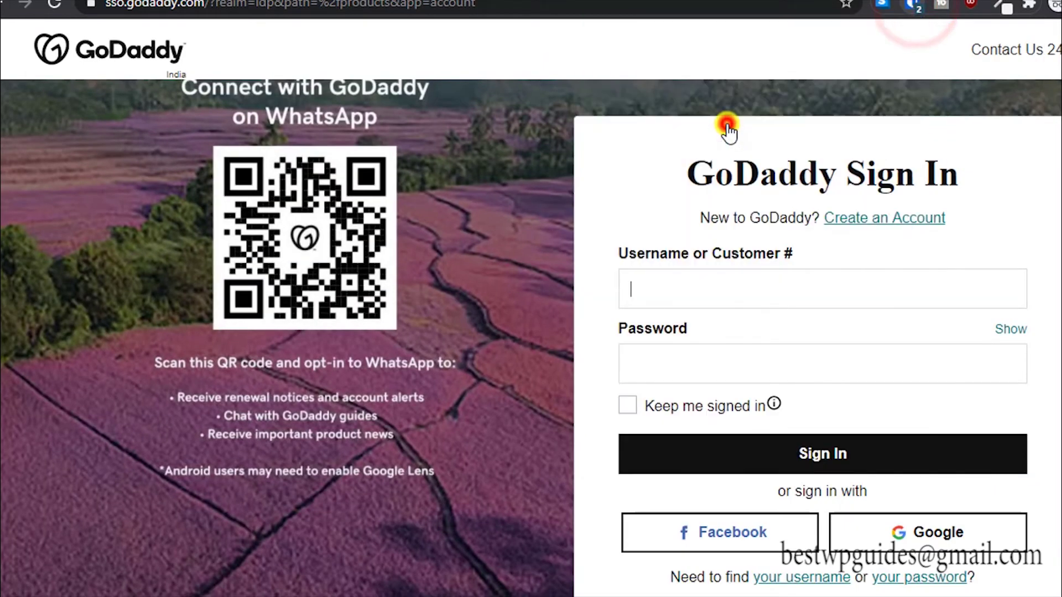
{"action": "left_click", "coordinate": [685, 441]}
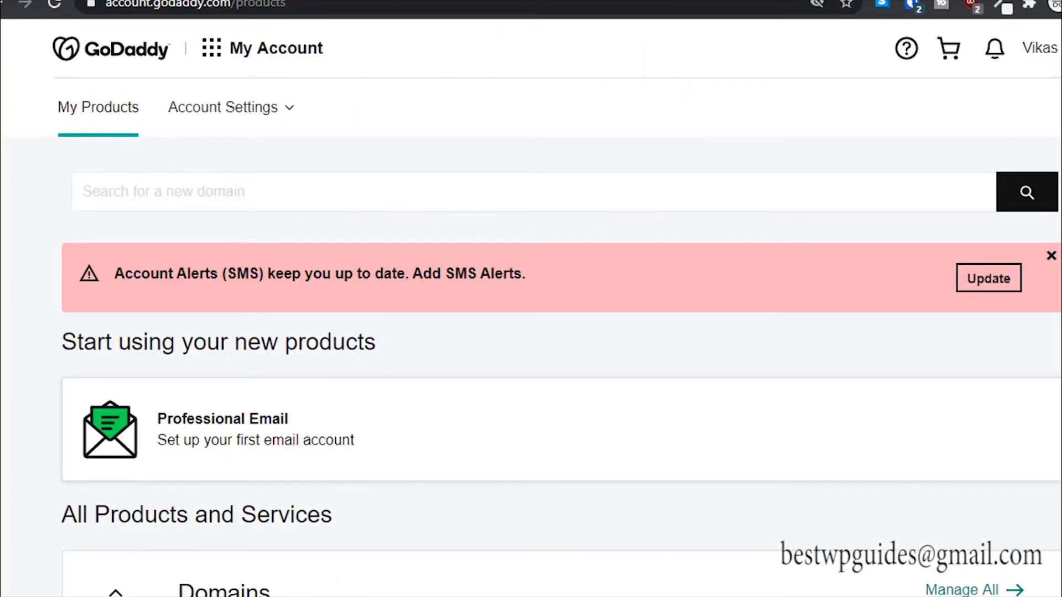
{"action": "scroll", "coordinate": [531, 298], "scroll_direction": "down", "scroll_amount": 3}
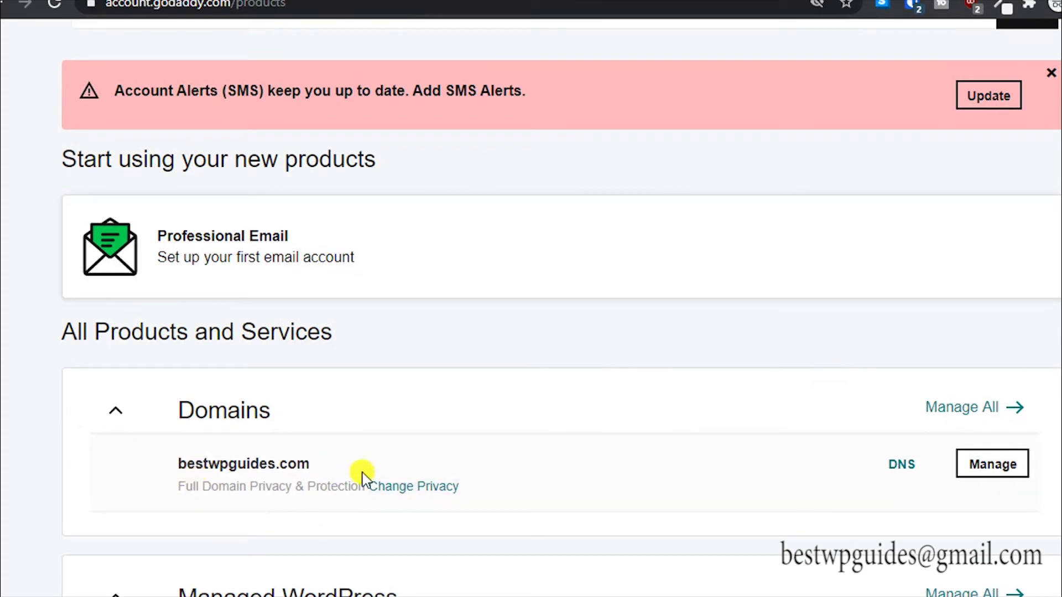
{"action": "left_click", "coordinate": [915, 464]}
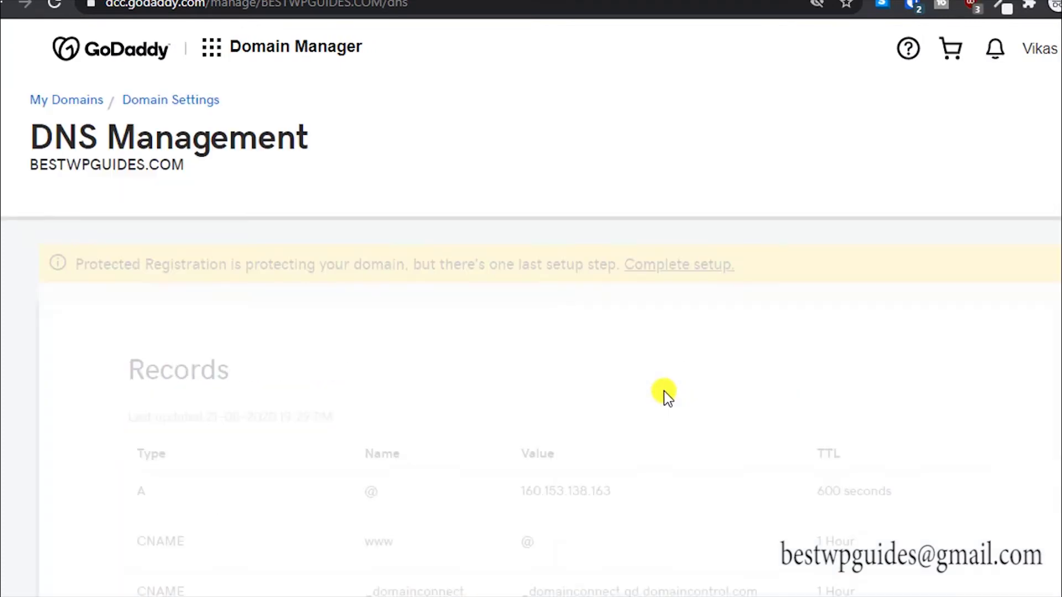
Step: Review the current ns05/ns06.domaincontrol.com nameservers, then bring up Hostinger's nameservers help article
{"action": "scroll", "coordinate": [666, 393], "scroll_direction": "down", "scroll_amount": 6}
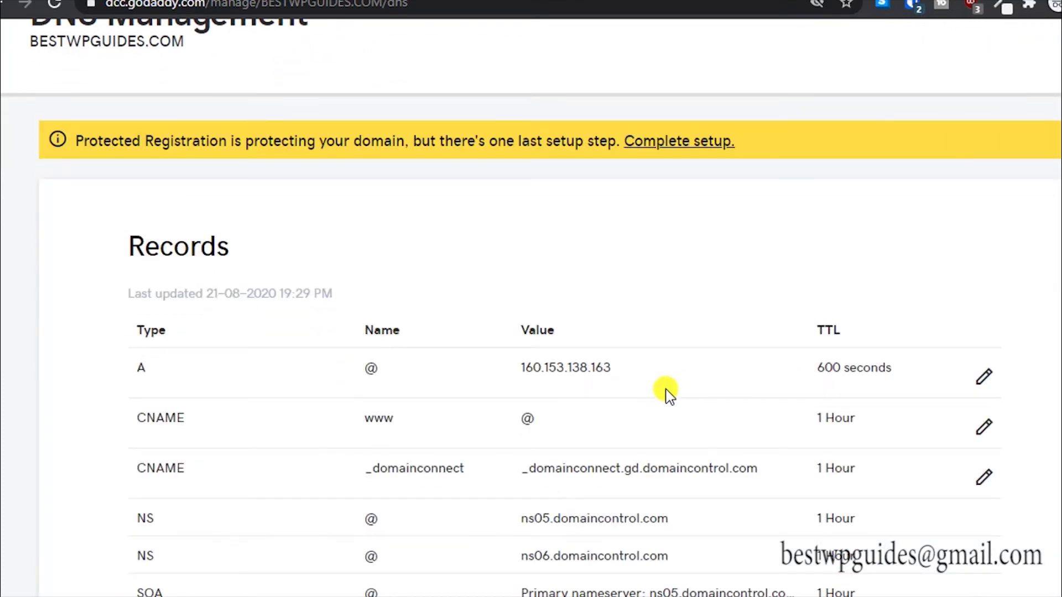
{"action": "scroll", "coordinate": [669, 393], "scroll_direction": "down", "scroll_amount": 4}
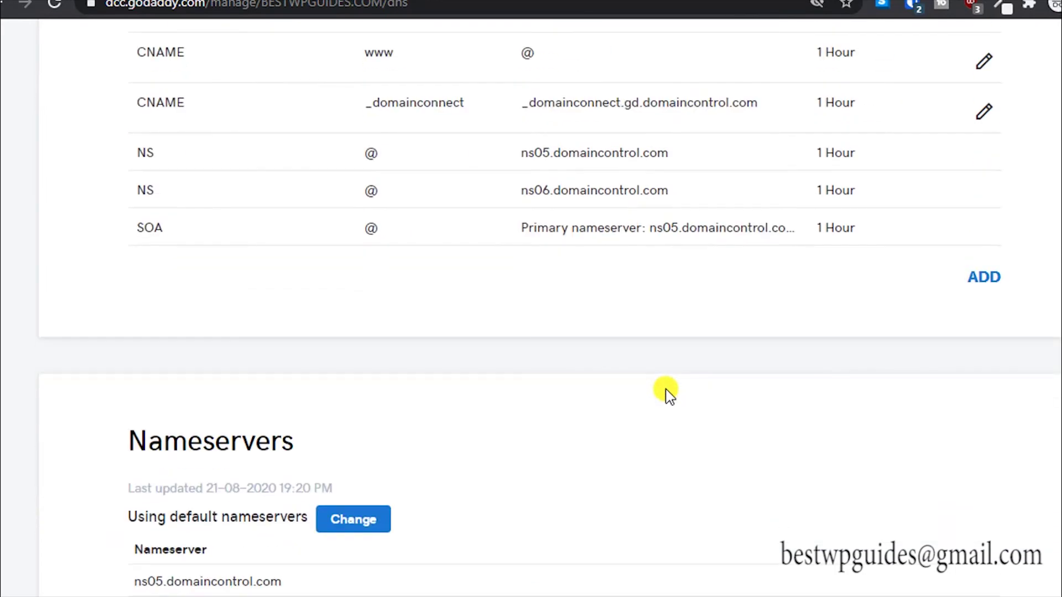
{"action": "scroll", "coordinate": [669, 394], "scroll_direction": "down", "scroll_amount": 3}
{"action": "scroll", "coordinate": [260, 408], "scroll_direction": "down", "scroll_amount": 2}
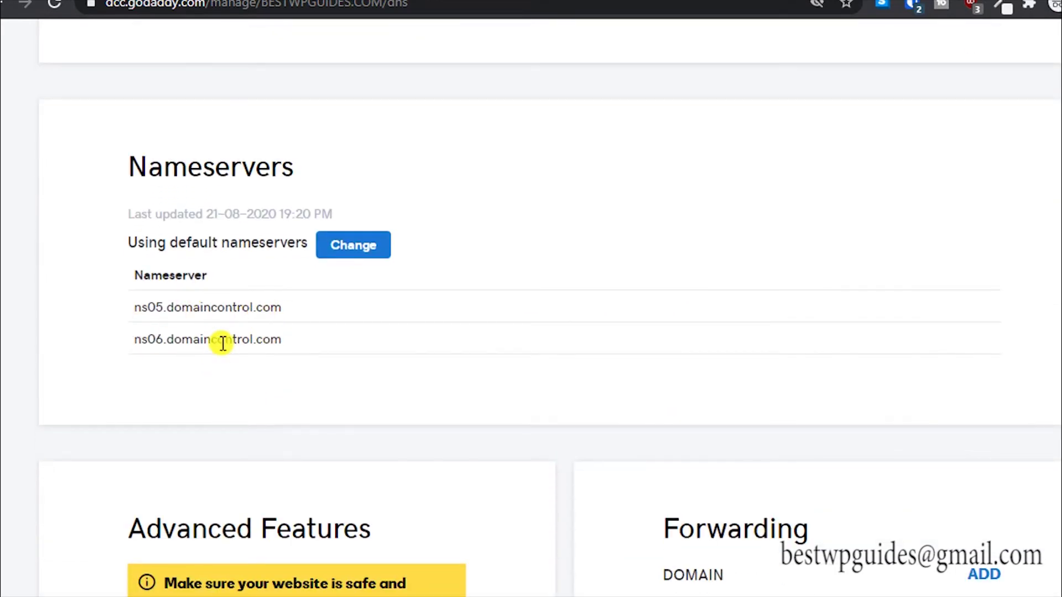
{"action": "scroll", "coordinate": [218, 343], "scroll_direction": "down", "scroll_amount": 2}
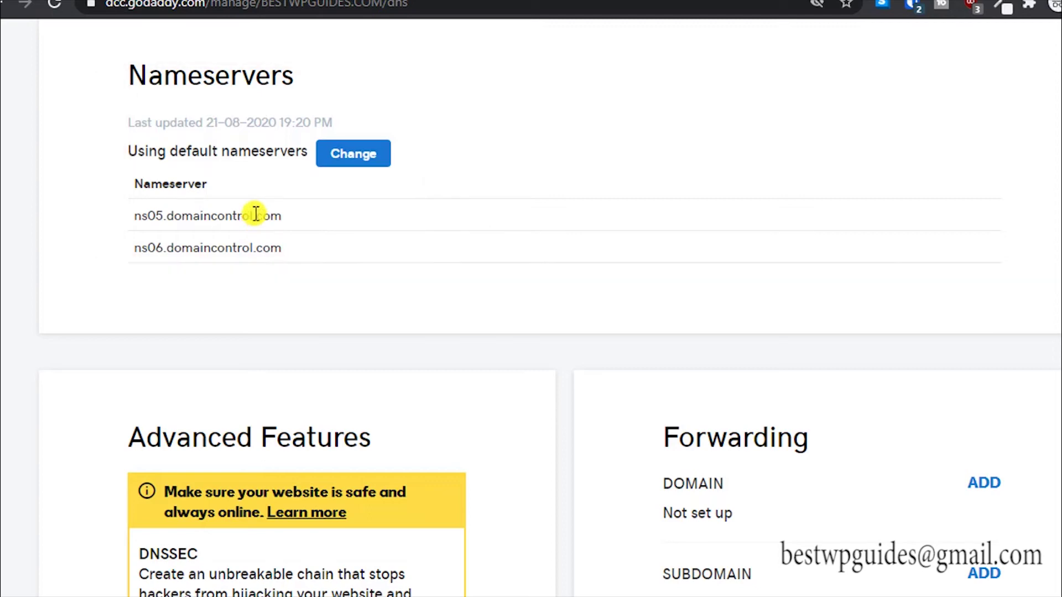
{"action": "left_click", "coordinate": [439, 2]}
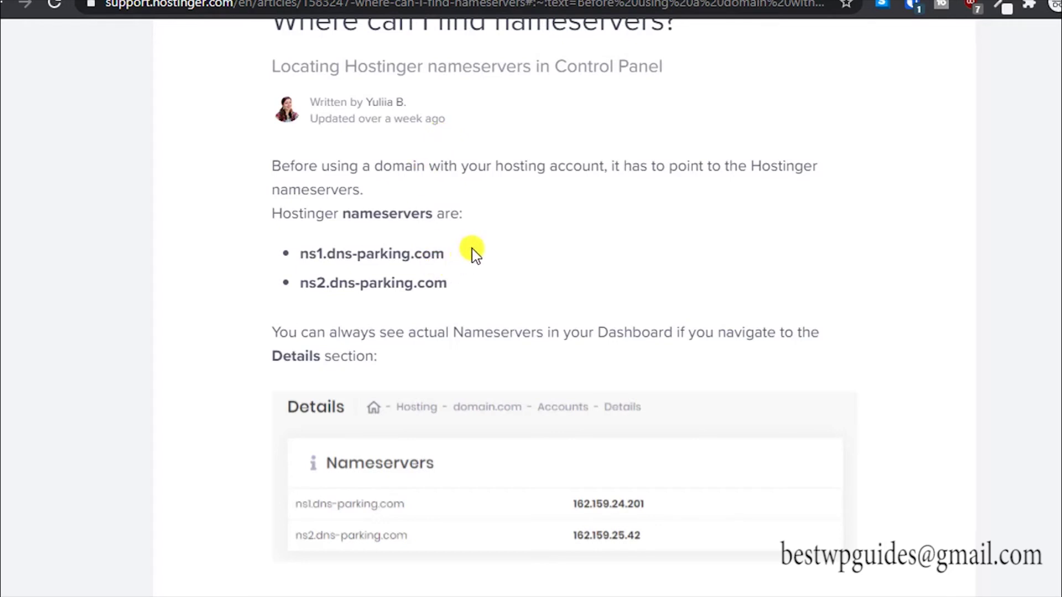
Step: Copy ns1.dns-parking.com from the help article and return to GoDaddy's DNS page
{"action": "left_click_drag", "start_coordinate": [447, 254], "coordinate": [296, 243]}
{"action": "key", "text": "ctrl+c"}
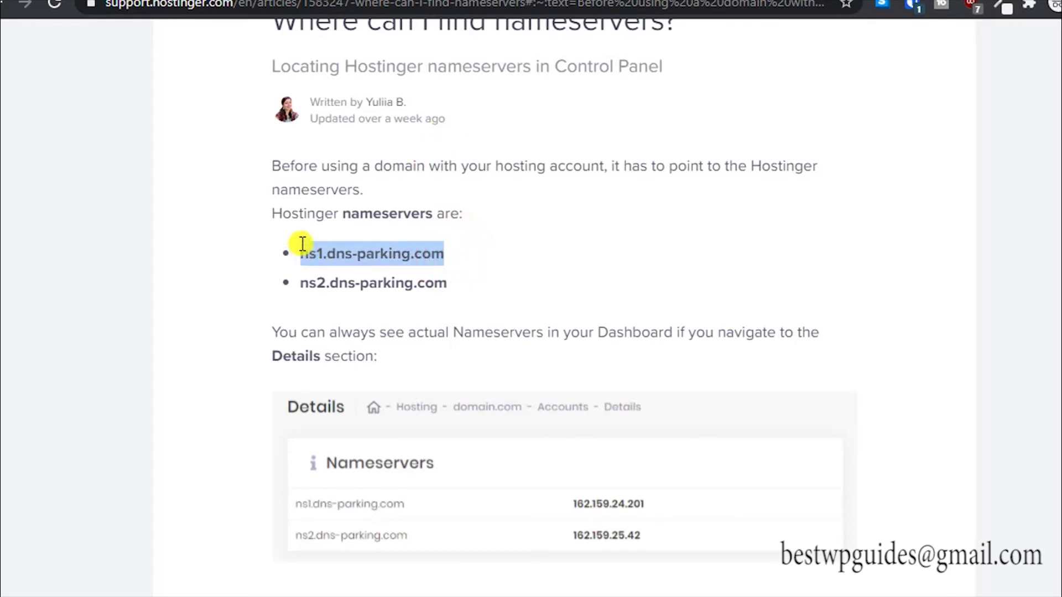
{"action": "left_click", "coordinate": [269, 2]}
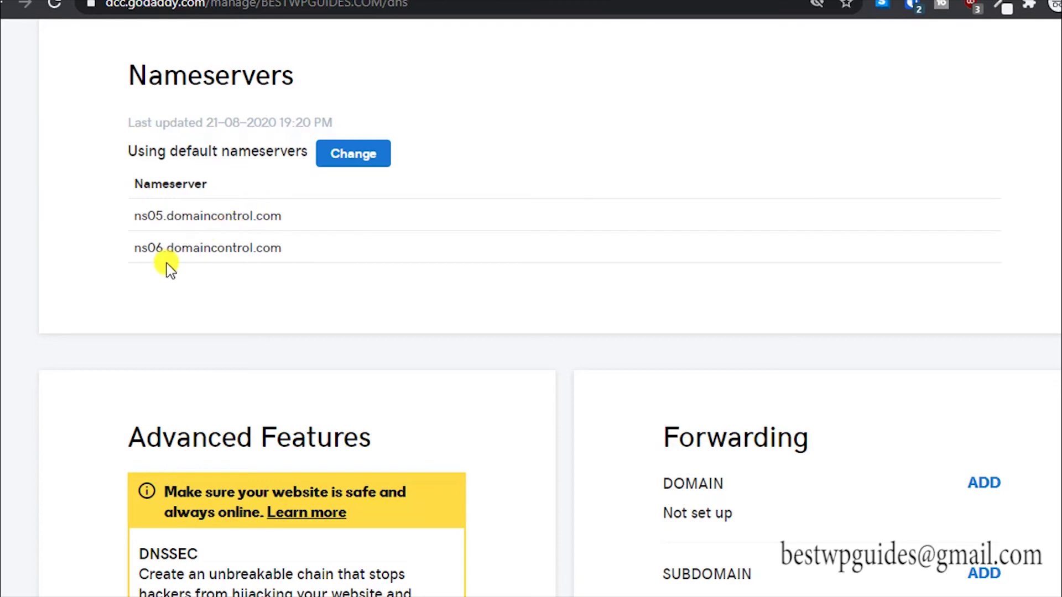
Step: Choose custom nameservers and paste ns1.dns-parking.com into Nameserver 1
{"action": "left_click", "coordinate": [363, 161]}
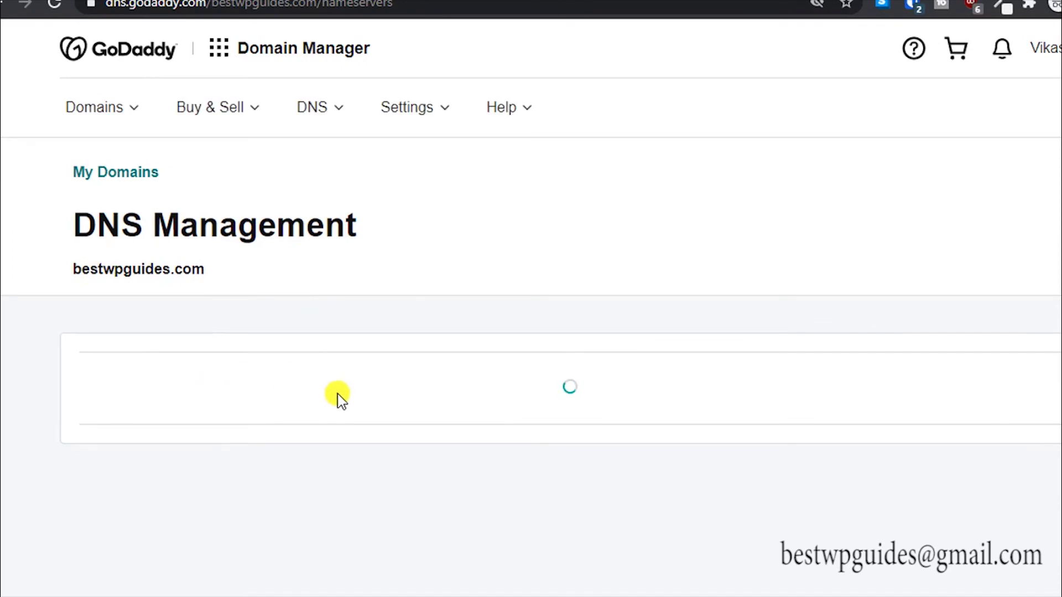
{"action": "scroll", "coordinate": [339, 395], "scroll_direction": "down", "scroll_amount": 2}
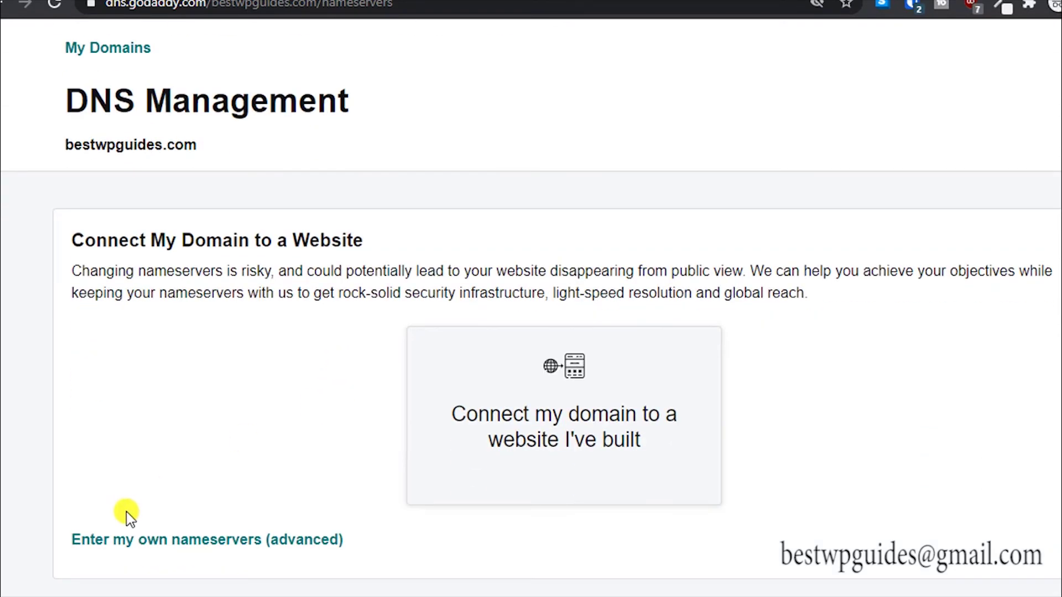
{"action": "left_click", "coordinate": [151, 543]}
{"action": "left_click", "coordinate": [306, 369]}
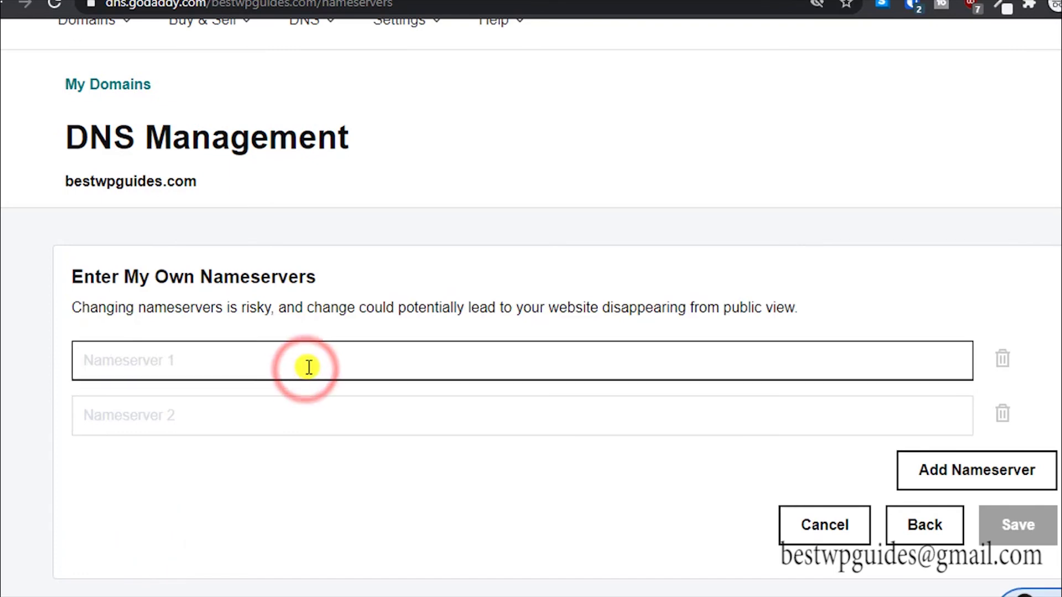
{"action": "key", "text": "ctrl+v"}
Step: Copy ns2.dns-parking.com into Nameserver 2 and save the new nameservers
{"action": "key", "text": "ctrl+Tab"}
{"action": "left_click", "coordinate": [448, 284]}
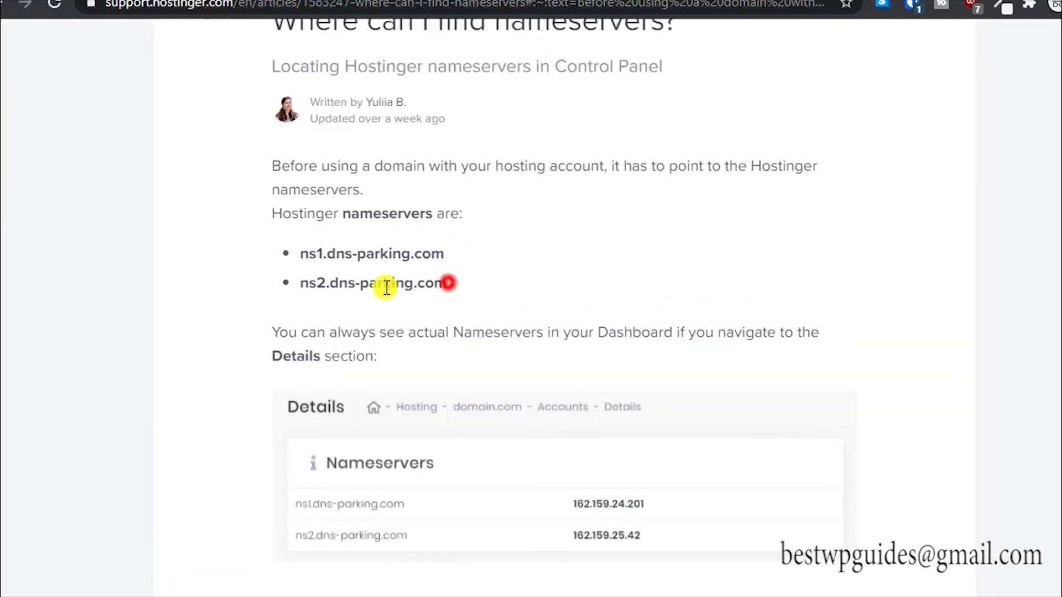
{"action": "left_click_drag", "start_coordinate": [386, 288], "coordinate": [286, 281]}
{"action": "key", "text": "ctrl+c"}
{"action": "key", "text": "ctrl+Tab"}
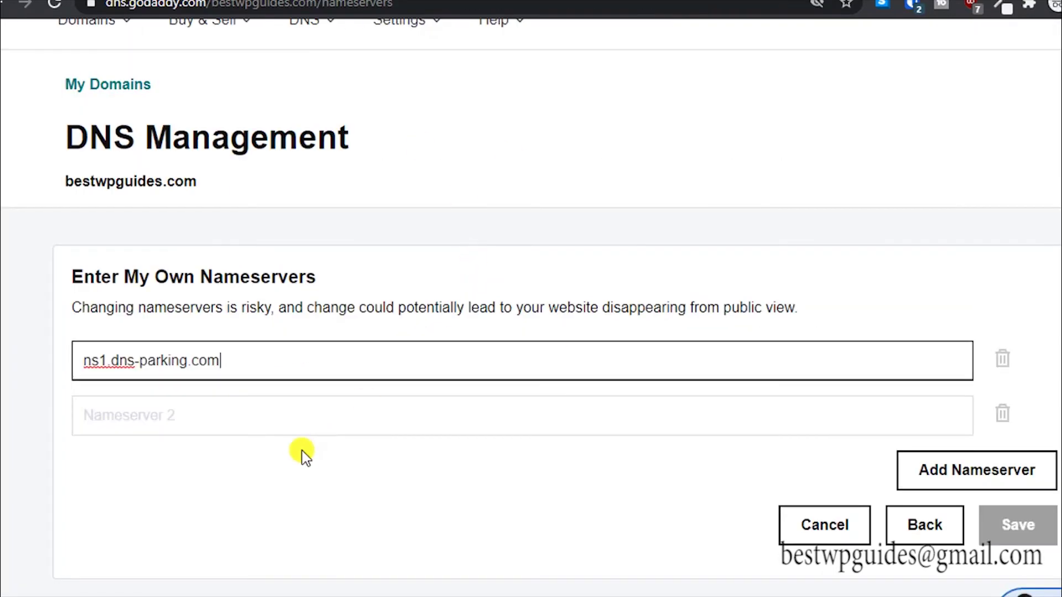
{"action": "left_click", "coordinate": [318, 400]}
{"action": "key", "text": "ctrl+v"}
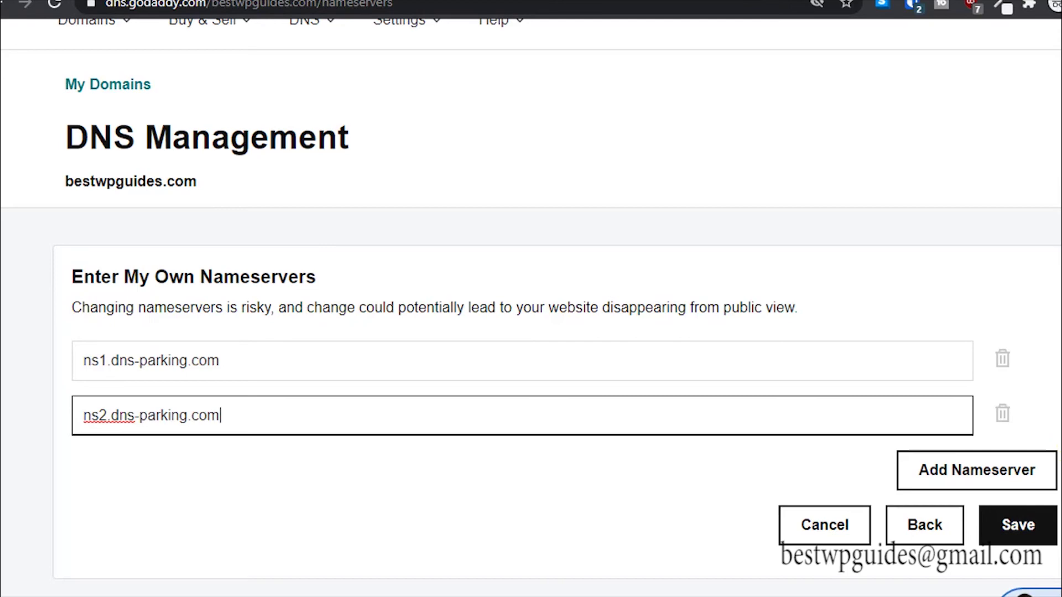
{"action": "scroll", "coordinate": [531, 309], "scroll_direction": "up", "scroll_amount": 2}
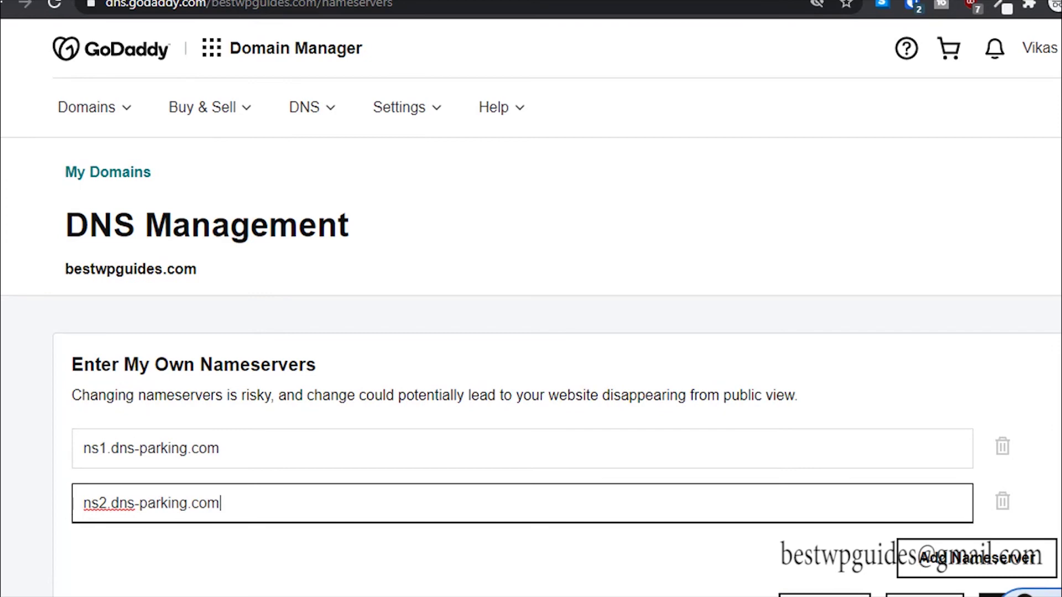
{"action": "scroll", "coordinate": [530, 309], "scroll_direction": "down", "scroll_amount": 2}
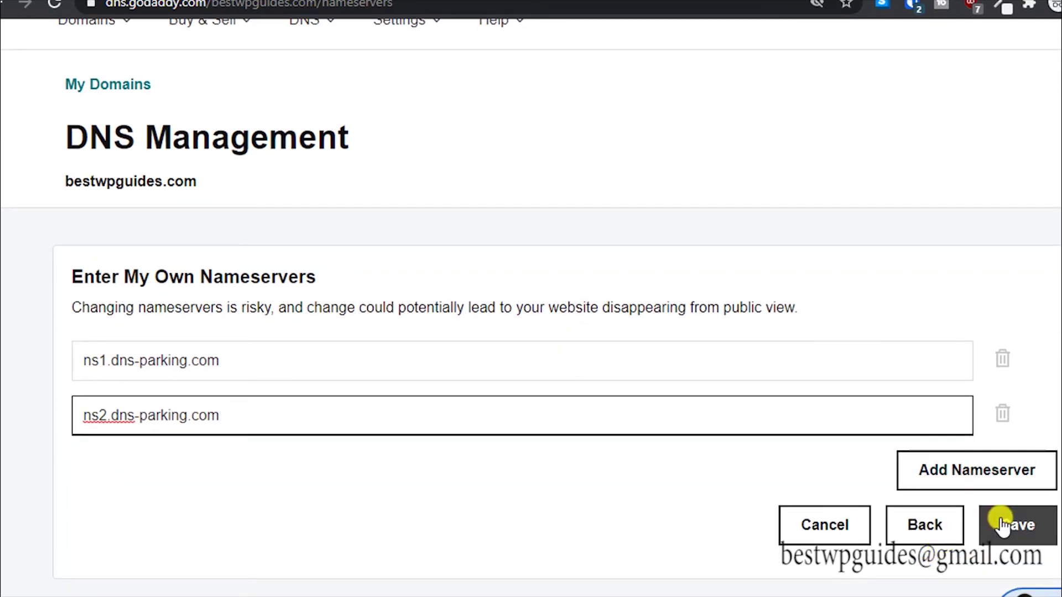
{"action": "left_click", "coordinate": [1017, 531]}
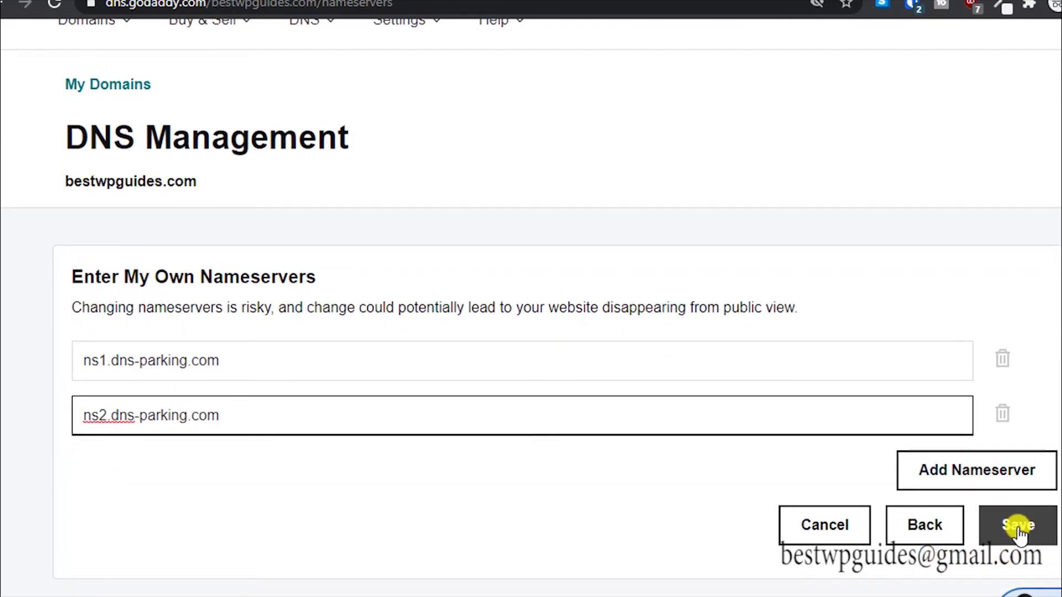